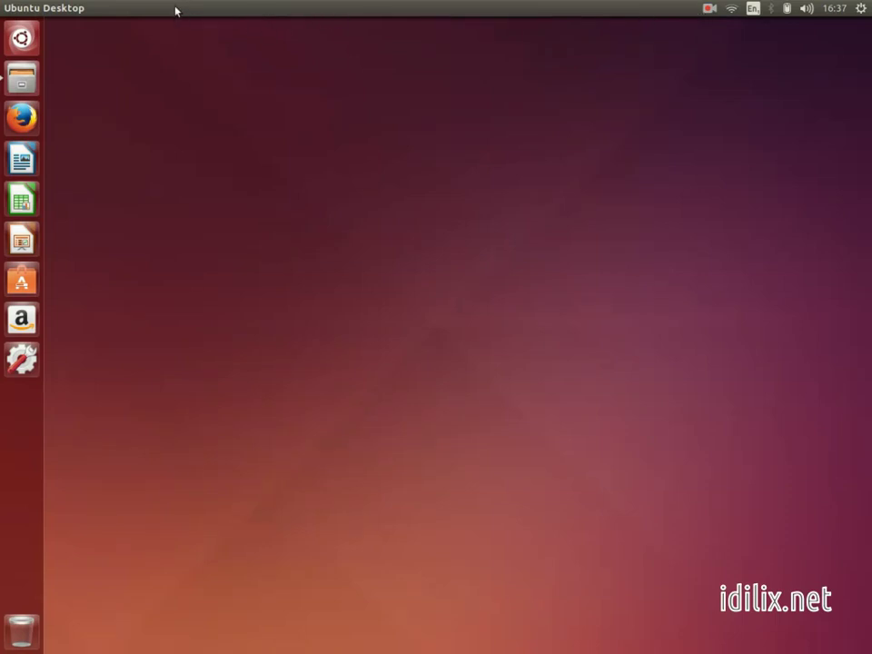
Open Files on the Home folder, minimize the window, then restore it from the launcher
left_click(28, 82)
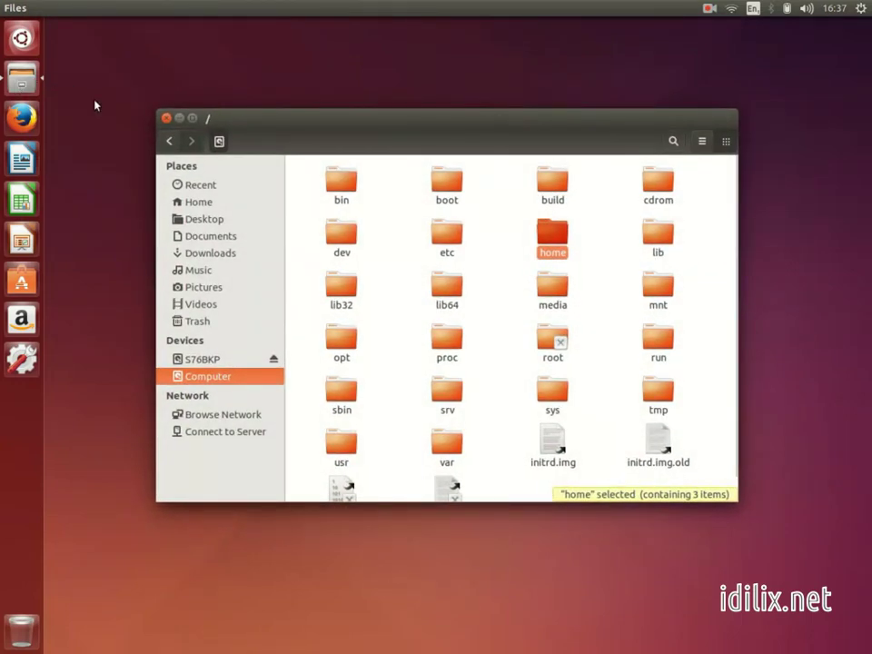
left_click(206, 204)
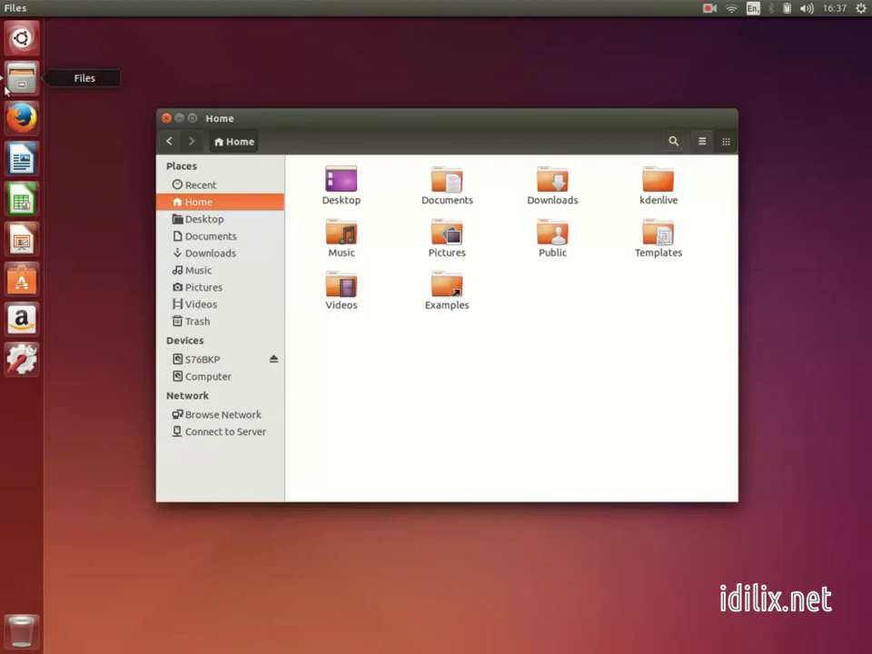
left_click(178, 119)
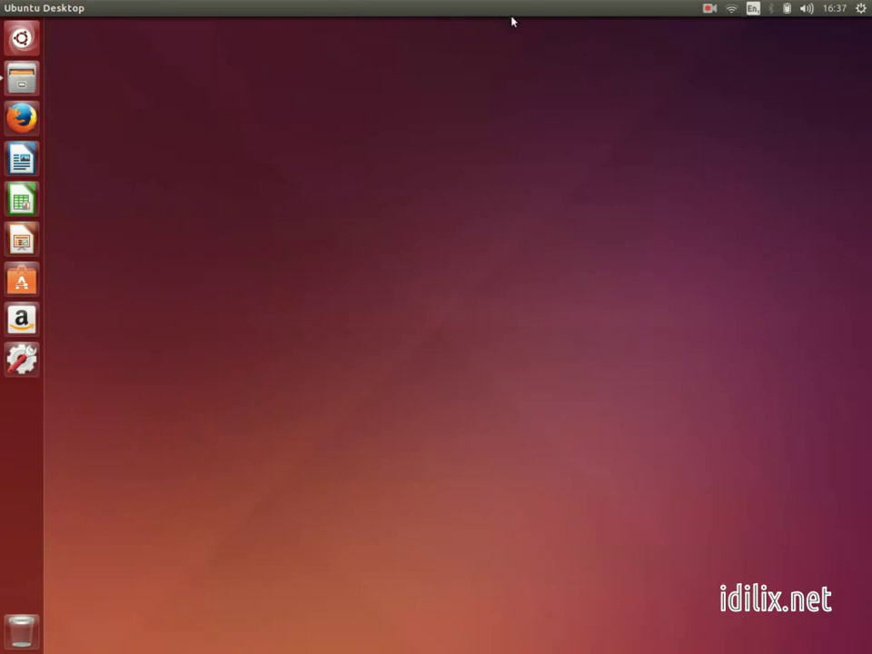
left_click(41, 80)
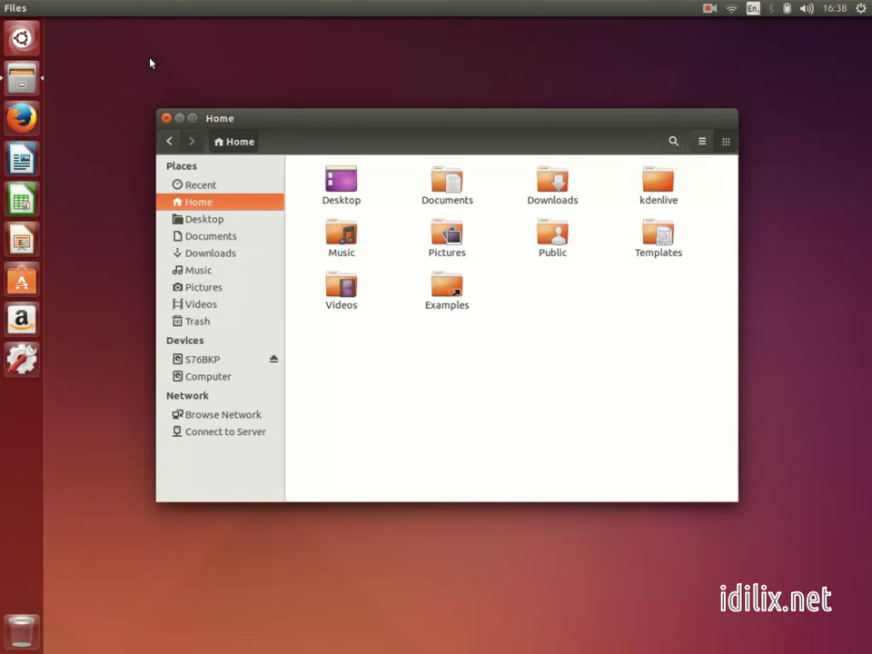
Bring up and dismiss the HUD, then minimize the Home window to reveal the desktop
key("alt")
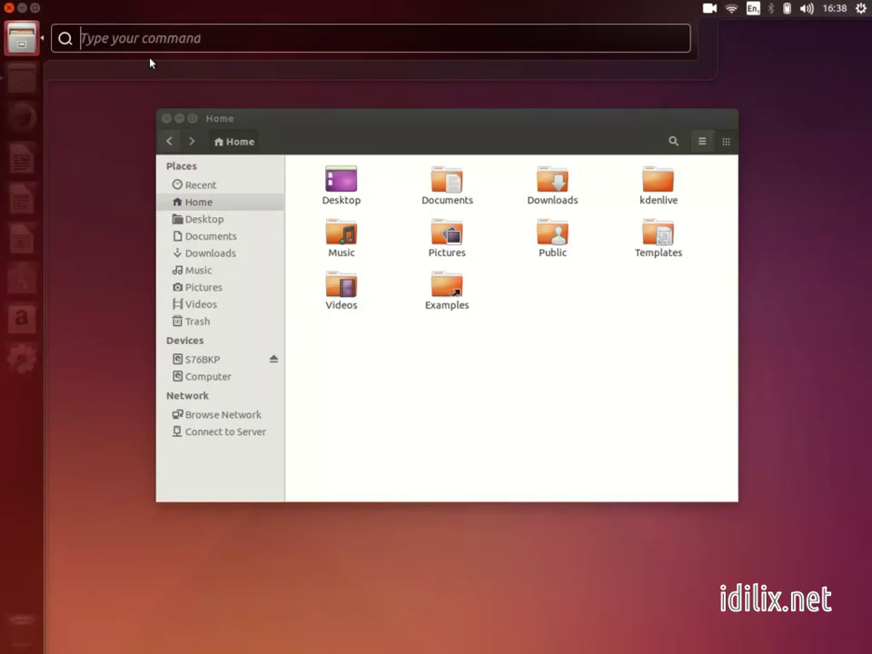
key("Escape")
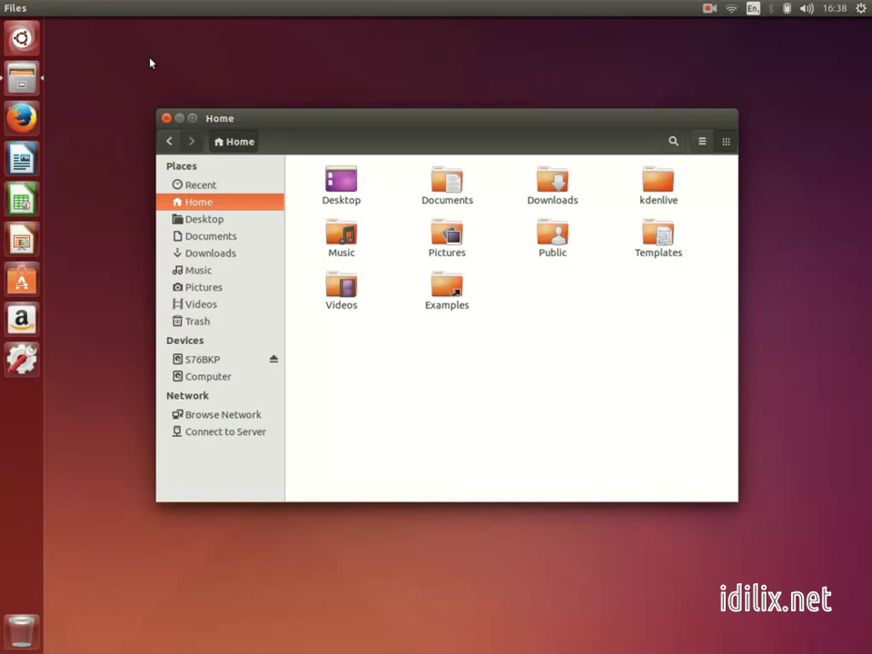
left_click(179, 119)
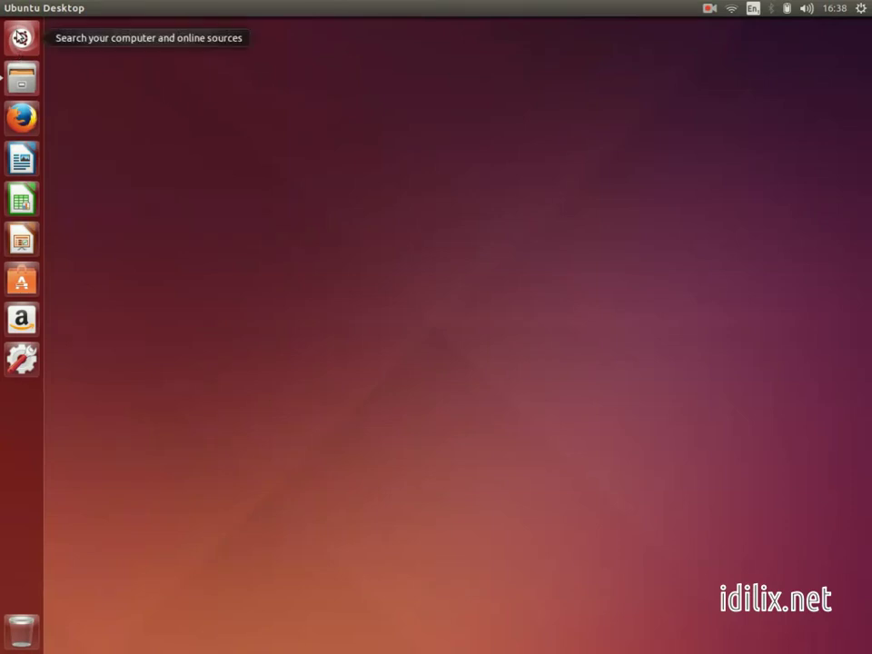
left_click(20, 37)
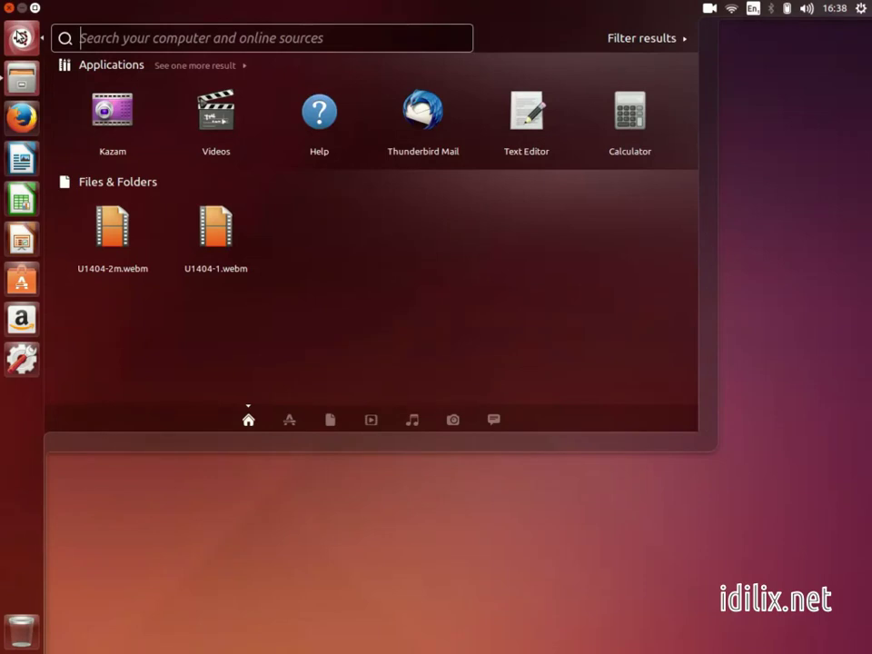
left_click(20, 37)
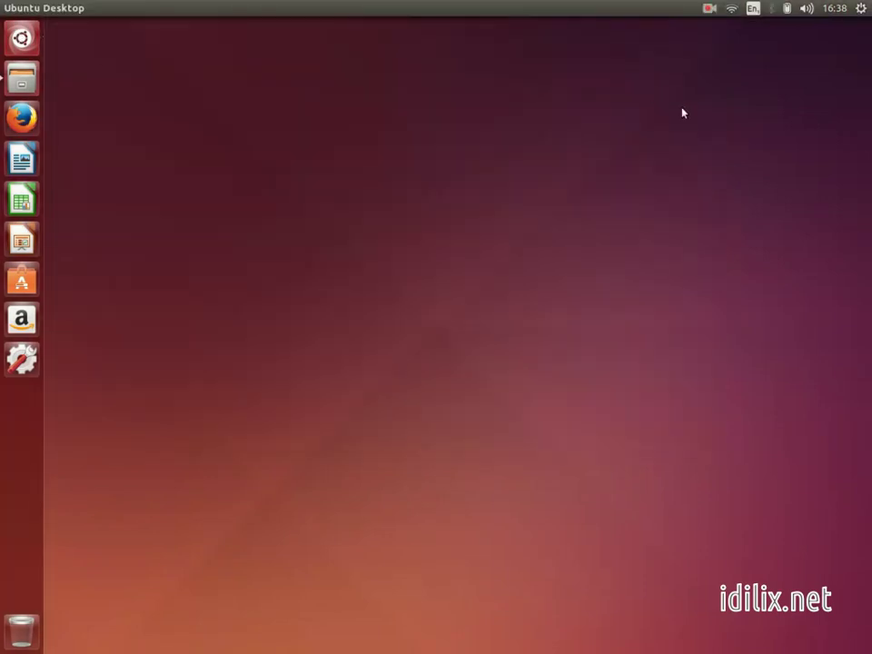
left_click(860, 10)
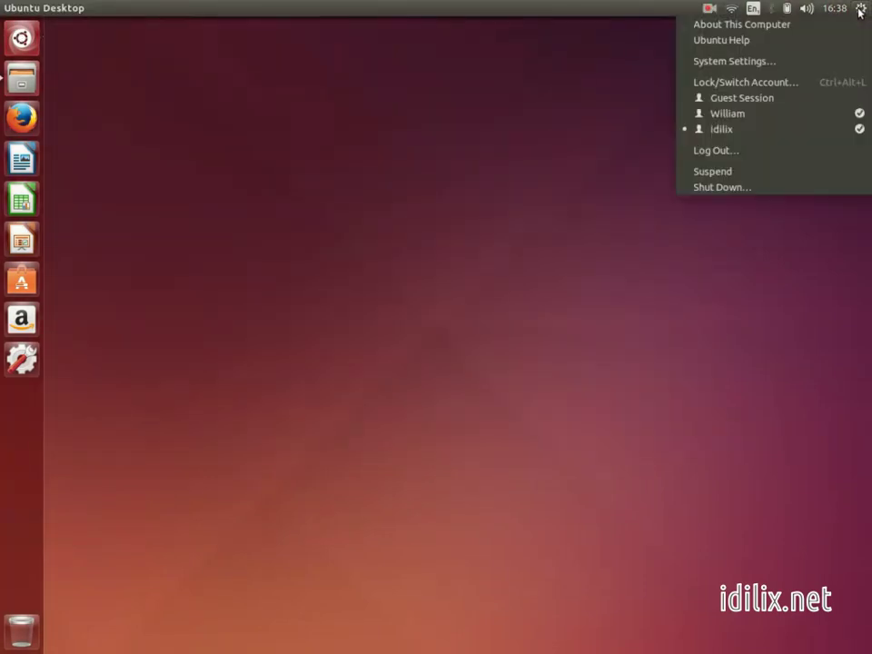
left_click(861, 10)
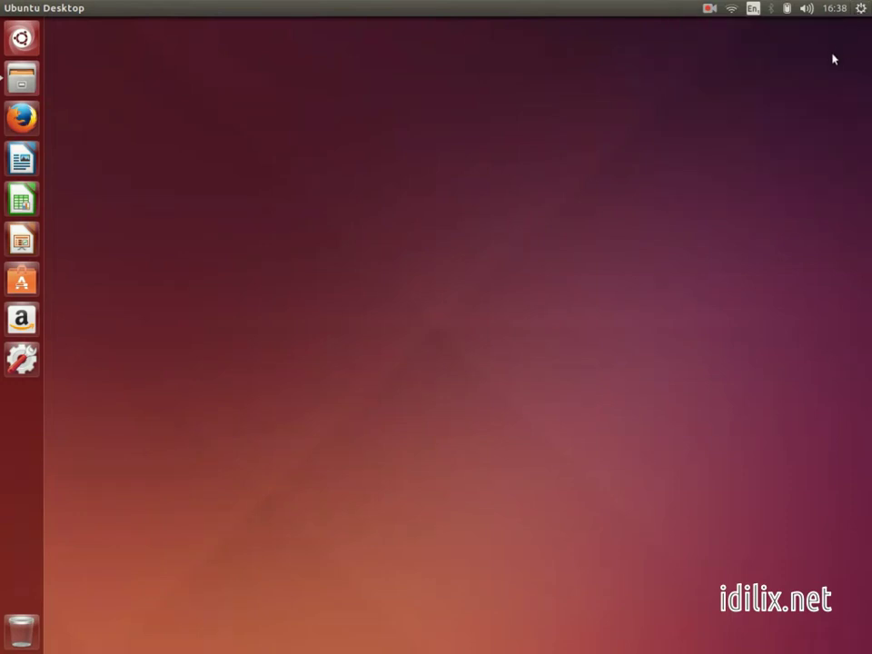
left_click(18, 38)
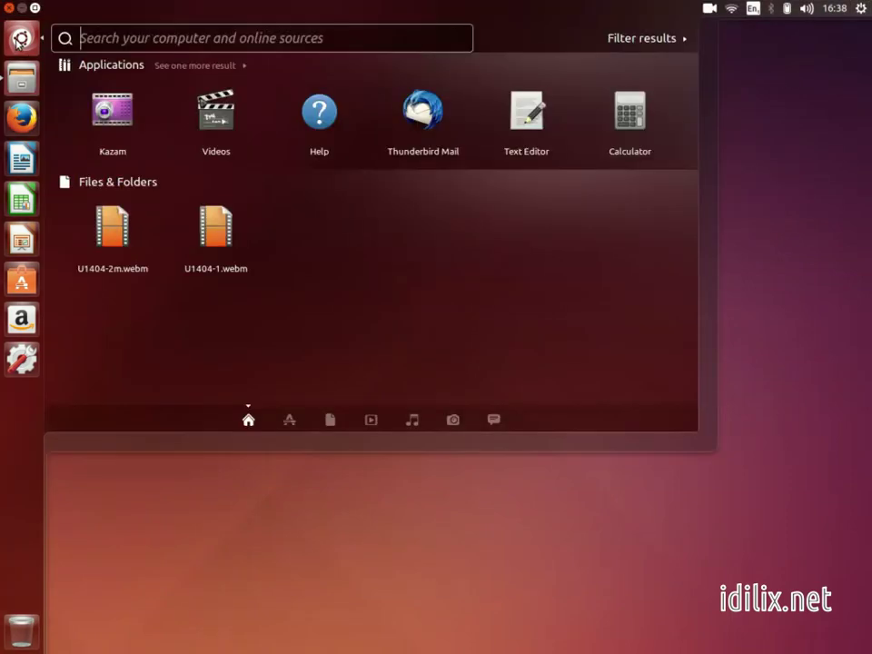
type("videos")
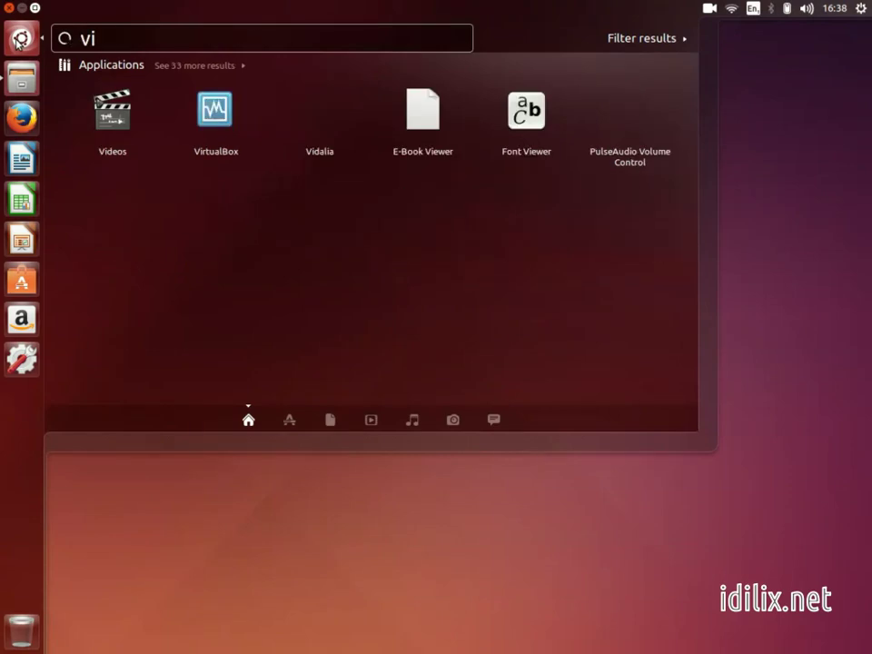
key("BackSpace")
key("BackSpace")
key("BackSpace")
key("BackSpace")
key("BackSpace")
key("BackSpace")
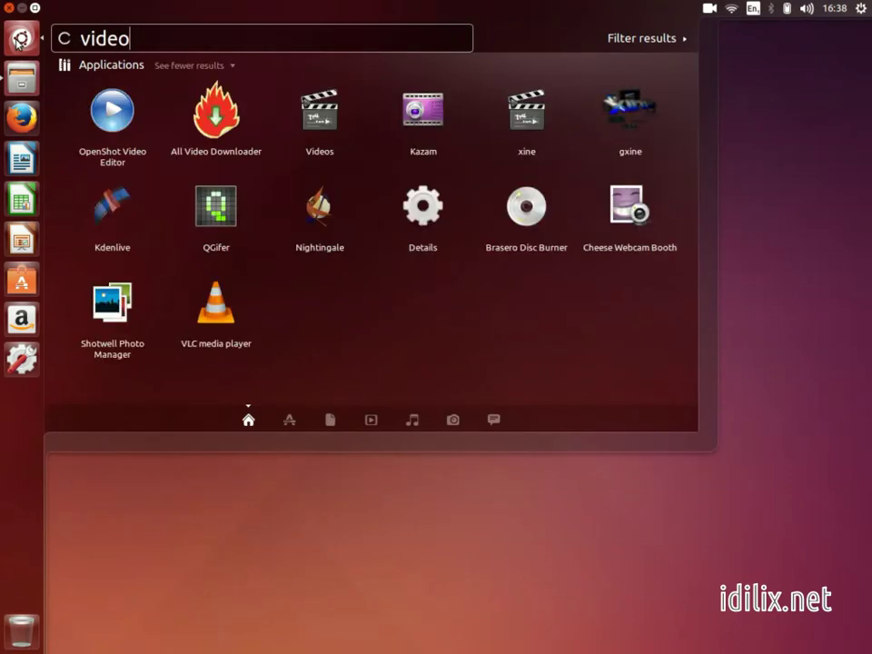
left_click(96, 65)
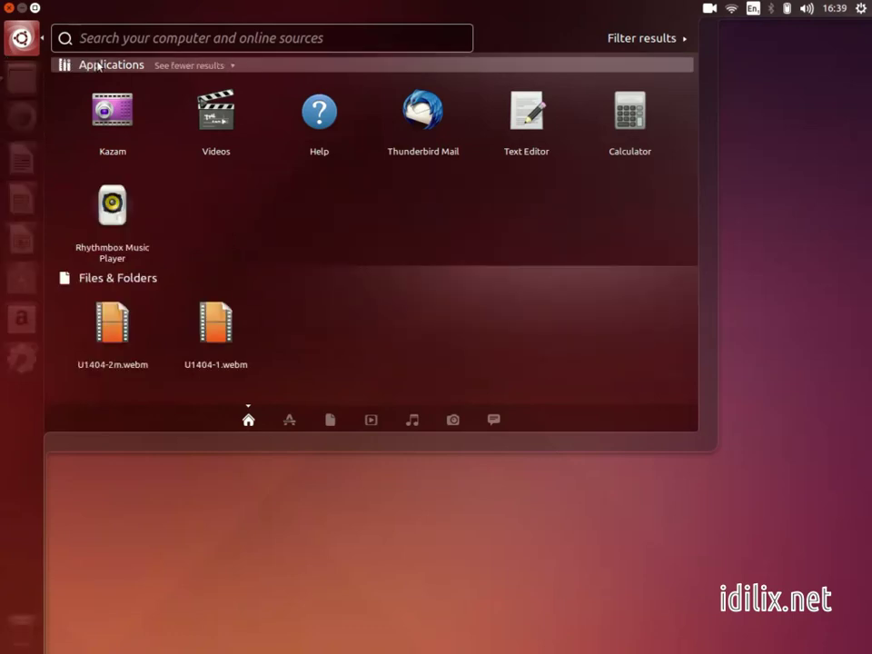
left_click(289, 420)
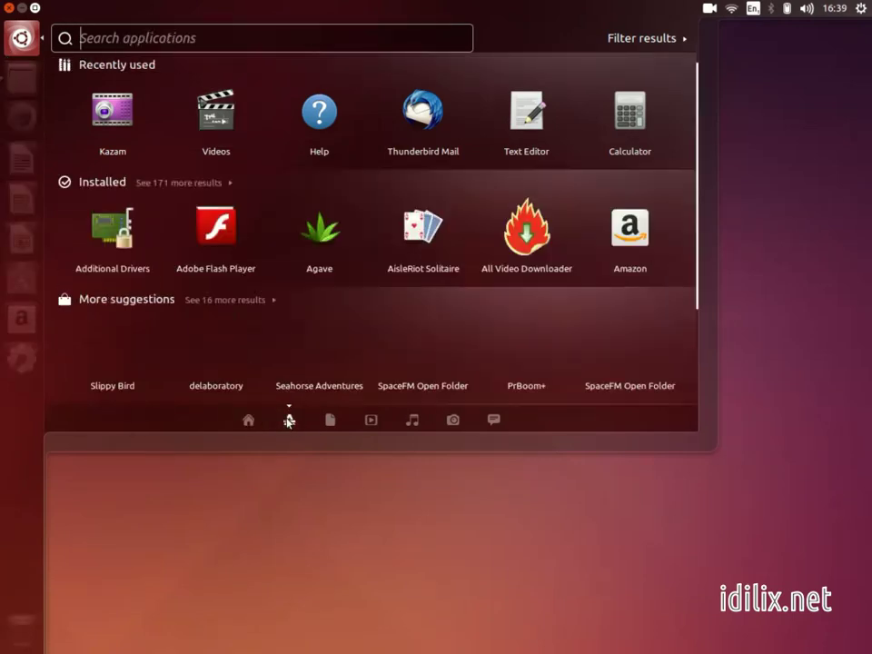
left_click(192, 189)
scroll(246, 226, "down", 6)
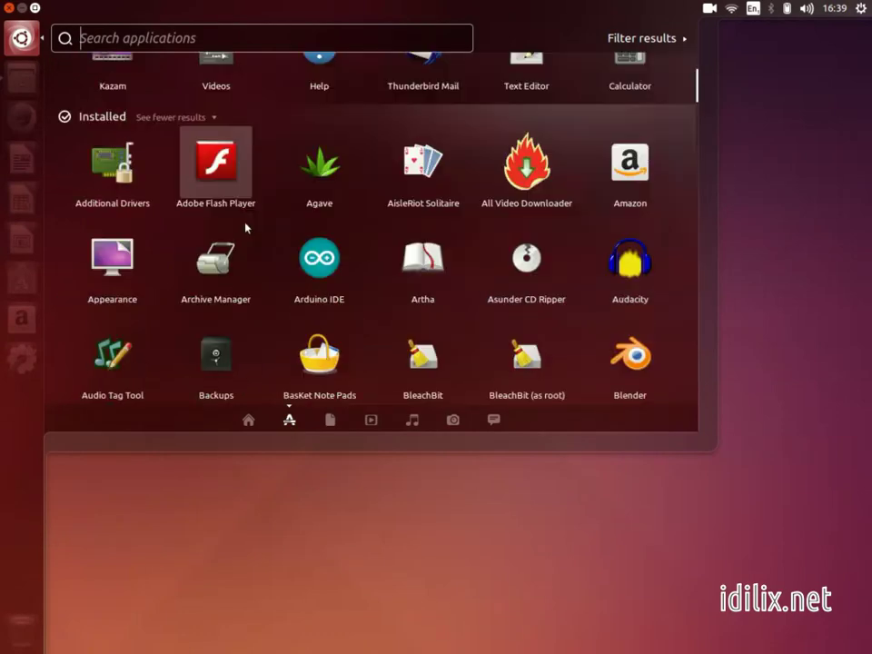
scroll(245, 226, "down", 6)
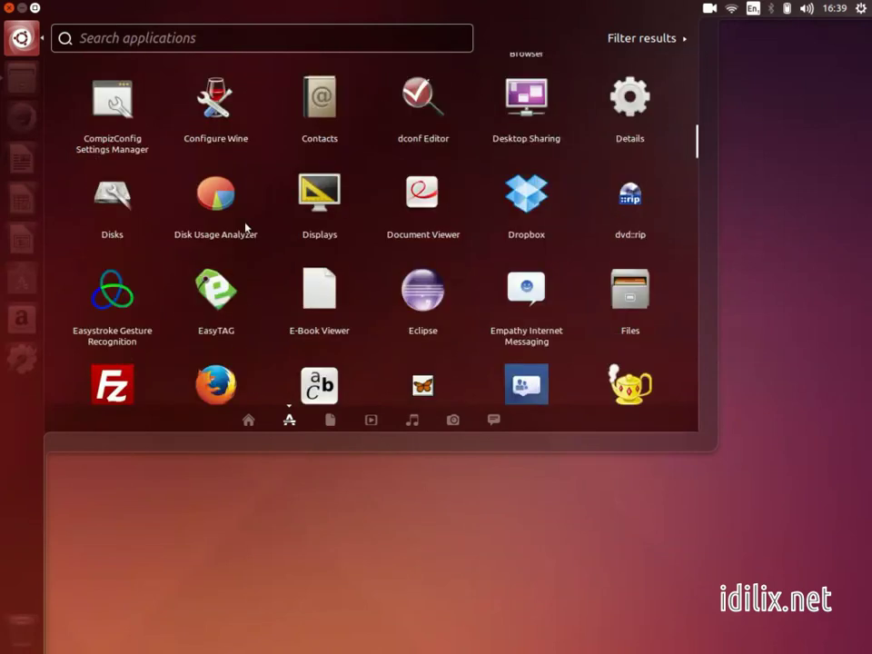
left_click(8, 8)
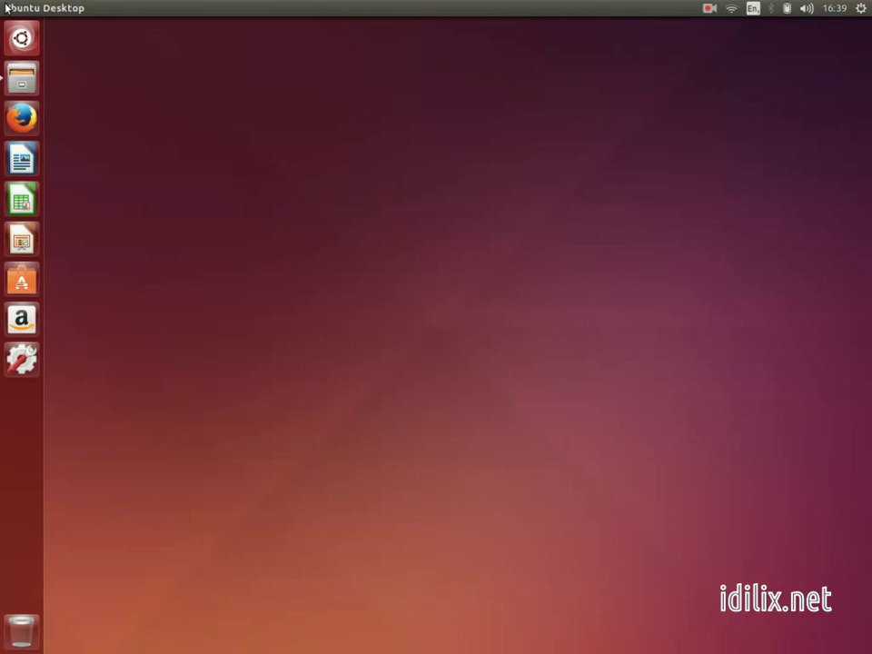
Open Files on the Computer root folder and select the media folder
left_click(21, 79)
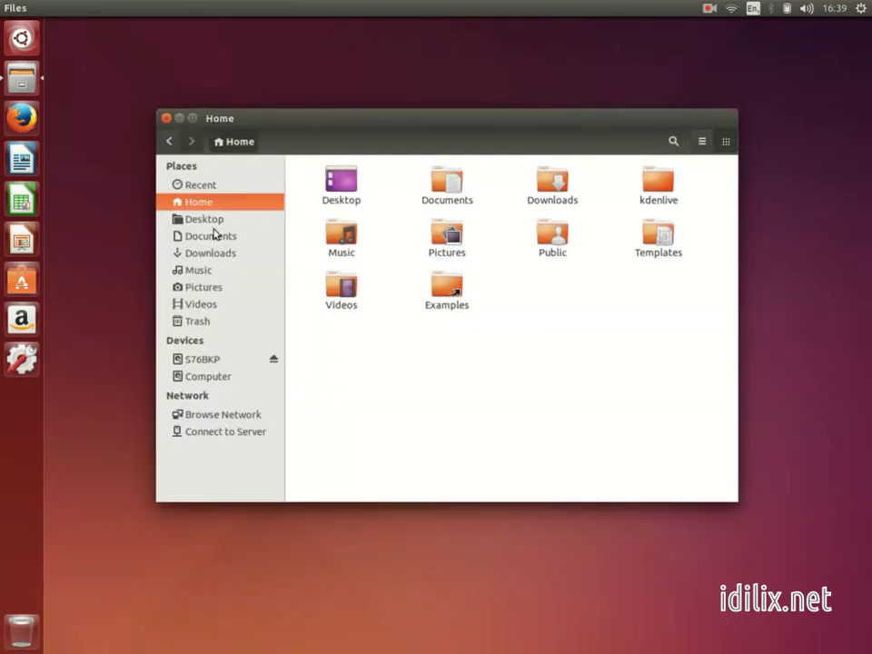
left_click(212, 381)
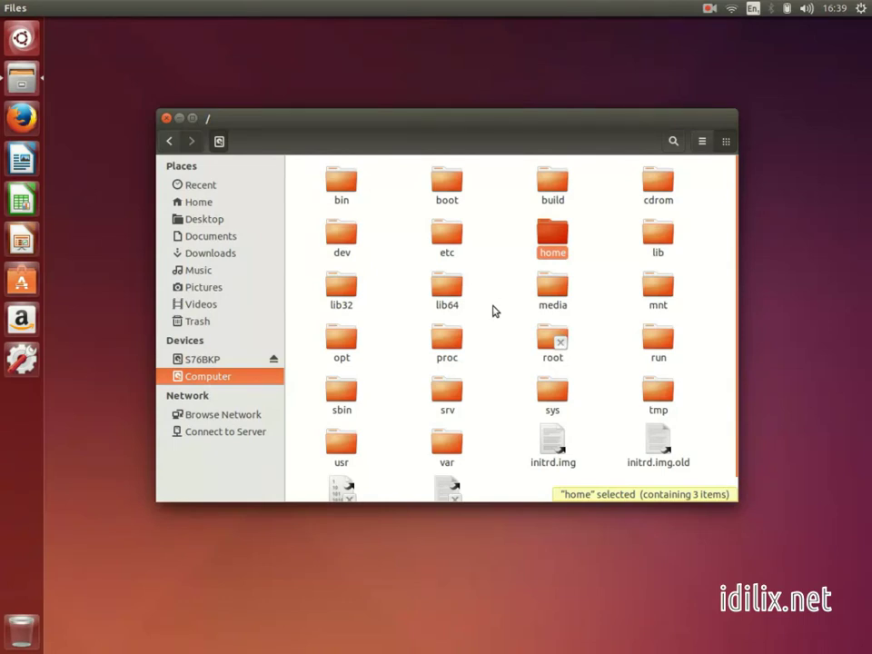
left_click(549, 289)
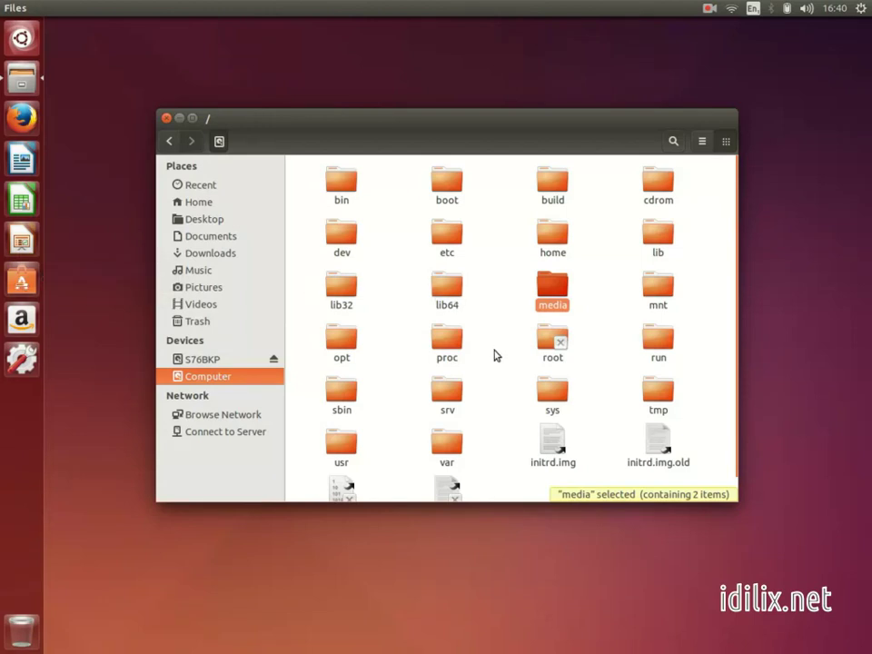
Browse into usr/share/applications and scroll through its contents
double_click(343, 449)
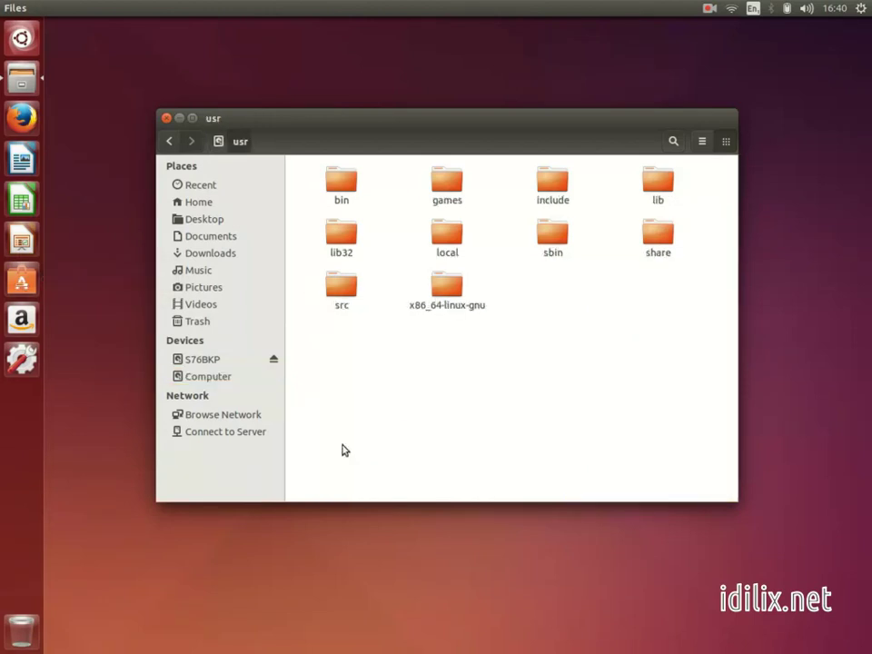
double_click(661, 234)
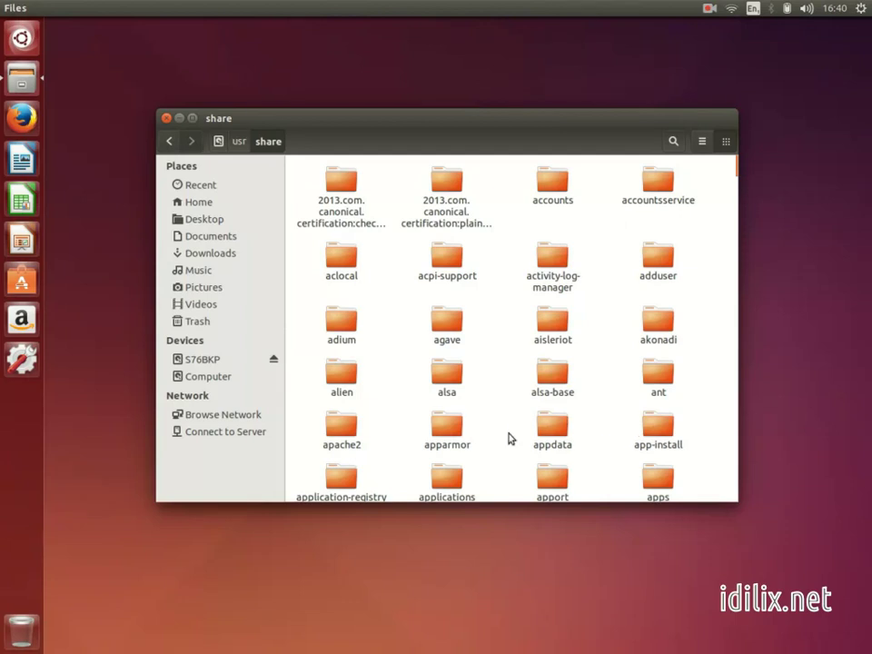
scroll(504, 438, "down", 2)
left_click(439, 392)
double_click(440, 392)
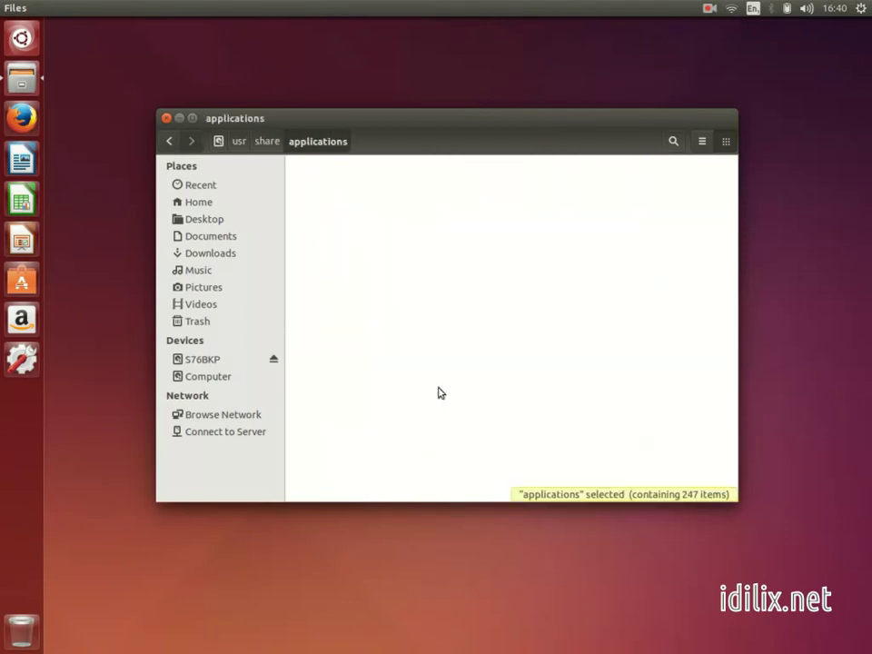
scroll(512, 308, "down", 5)
scroll(512, 308, "down", 2)
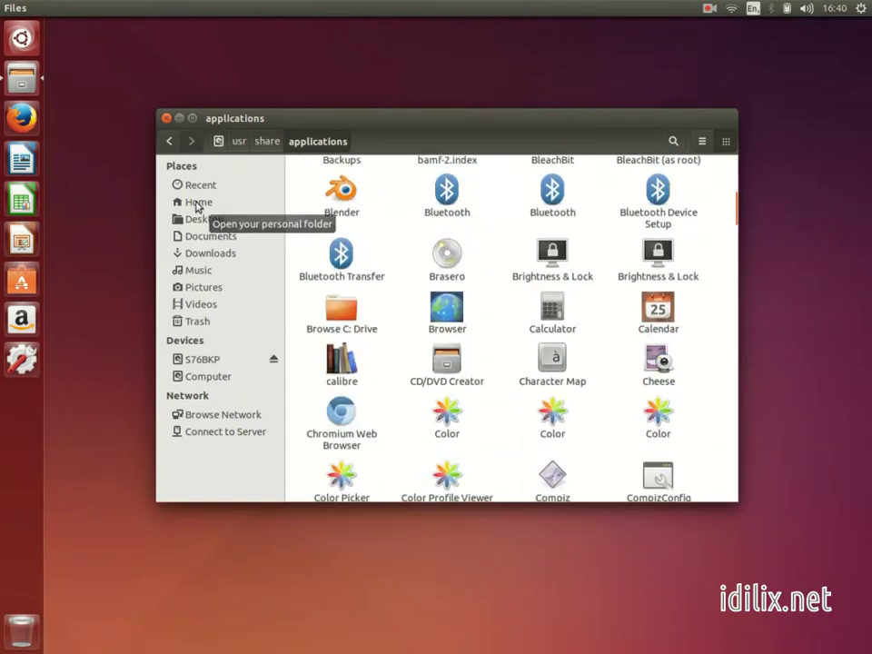
Return to the Computer root, select the home folder, and minimize the window
left_click(218, 376)
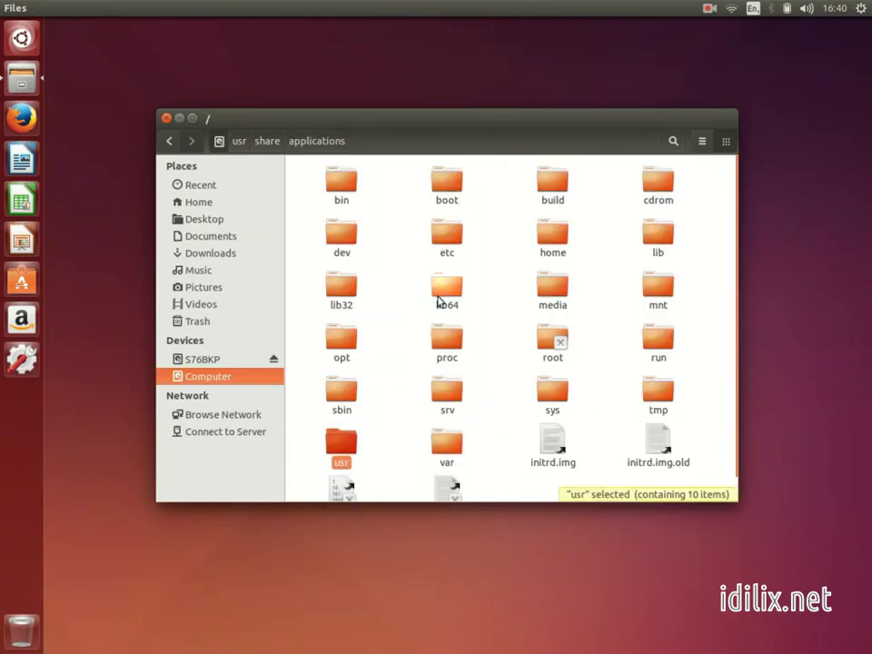
left_click(556, 229)
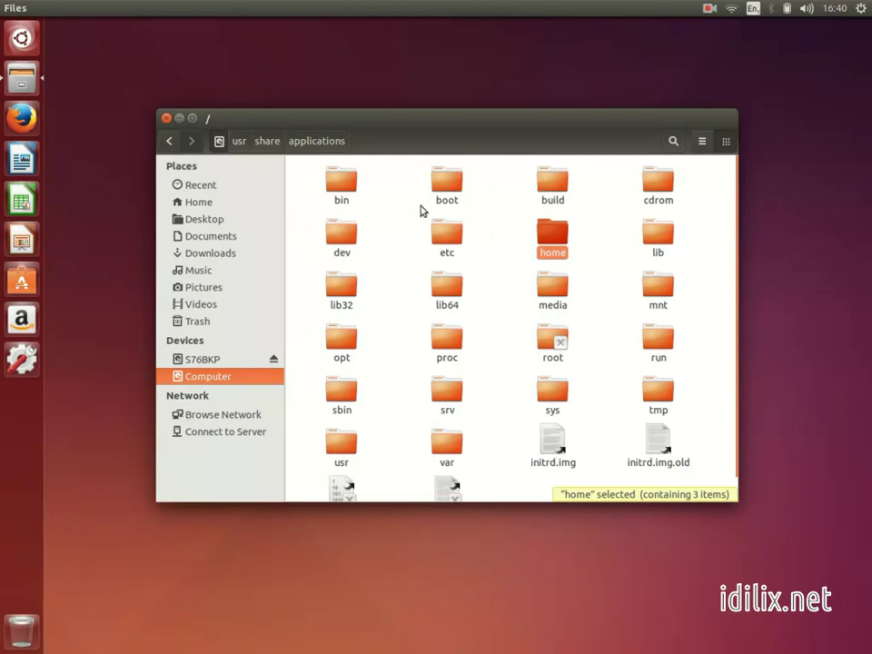
left_click(178, 119)
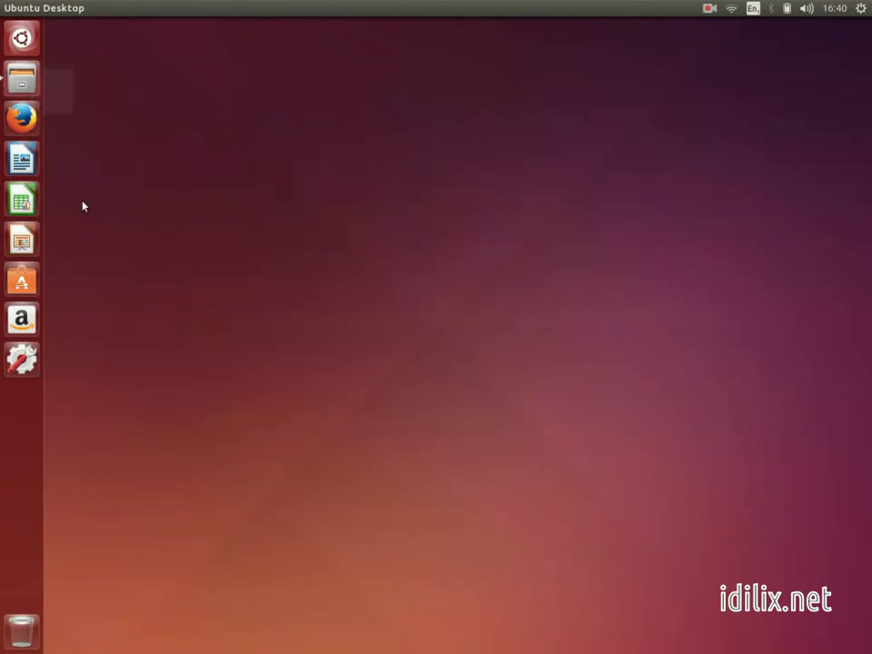
left_click(20, 282)
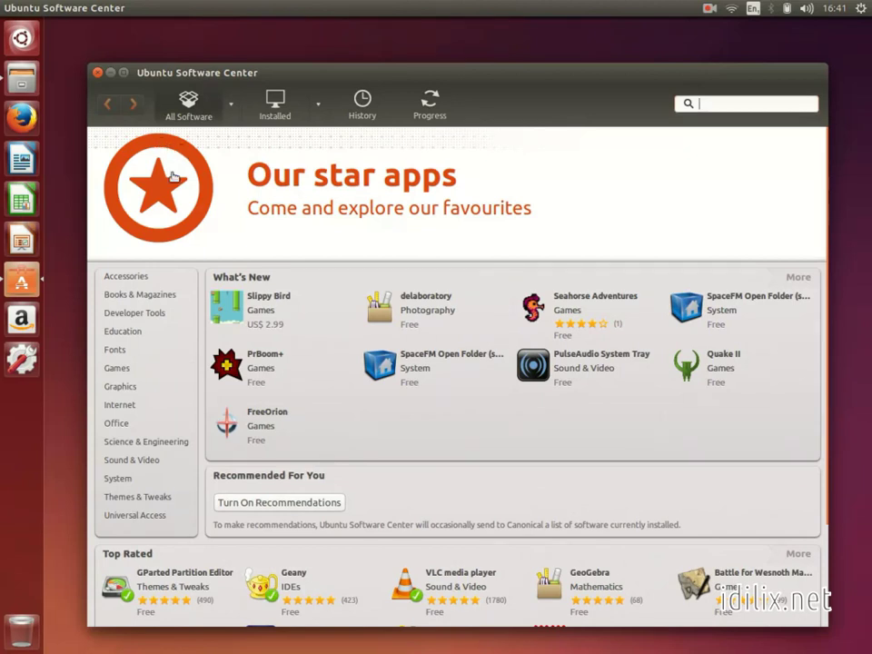
left_click(98, 72)
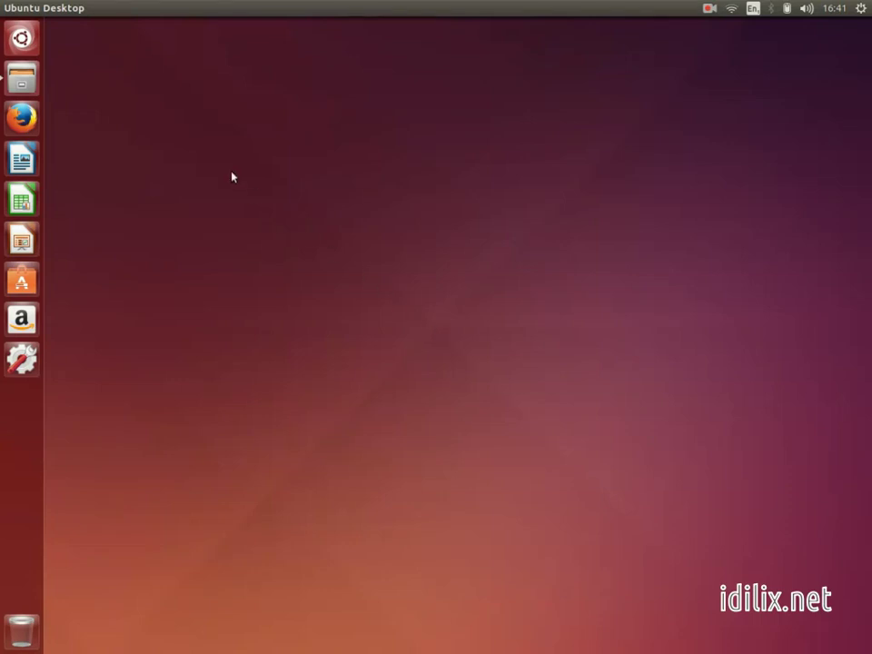
Restore the Files window lower on screen, search Dash for 'system monitor', then close Dash
left_click(33, 80)
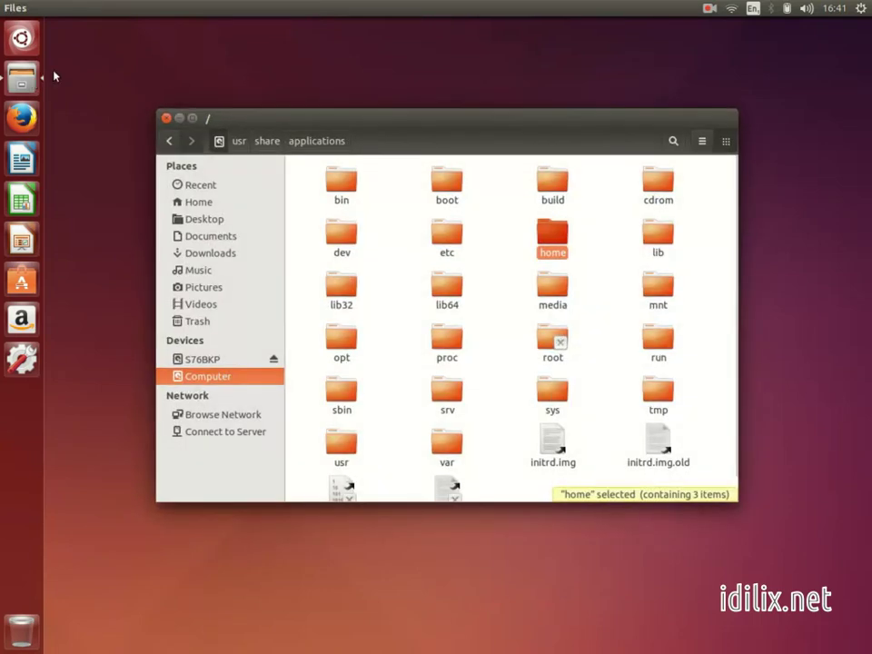
left_click_drag(314, 123, 328, 206)
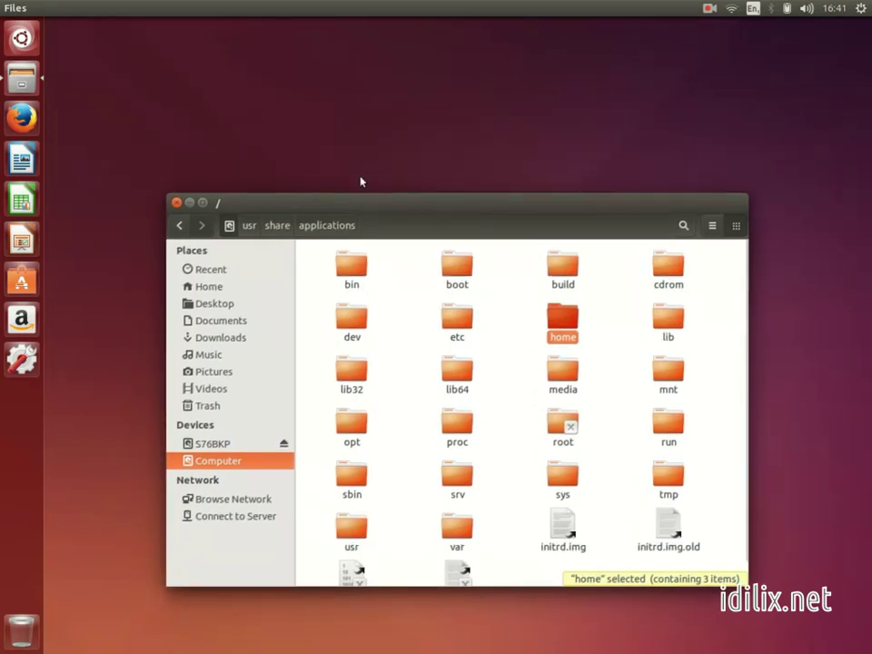
left_click(27, 40)
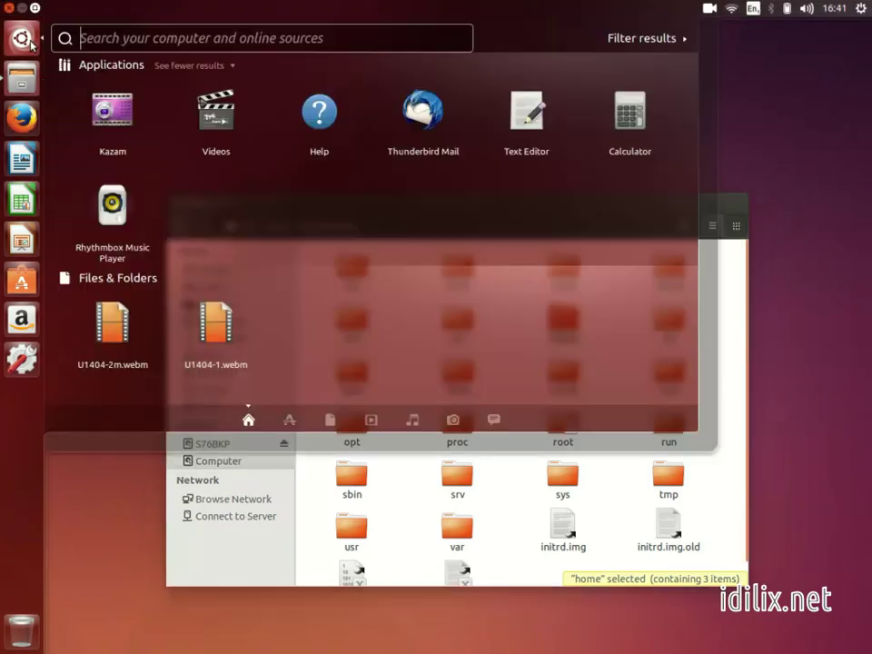
type("system")
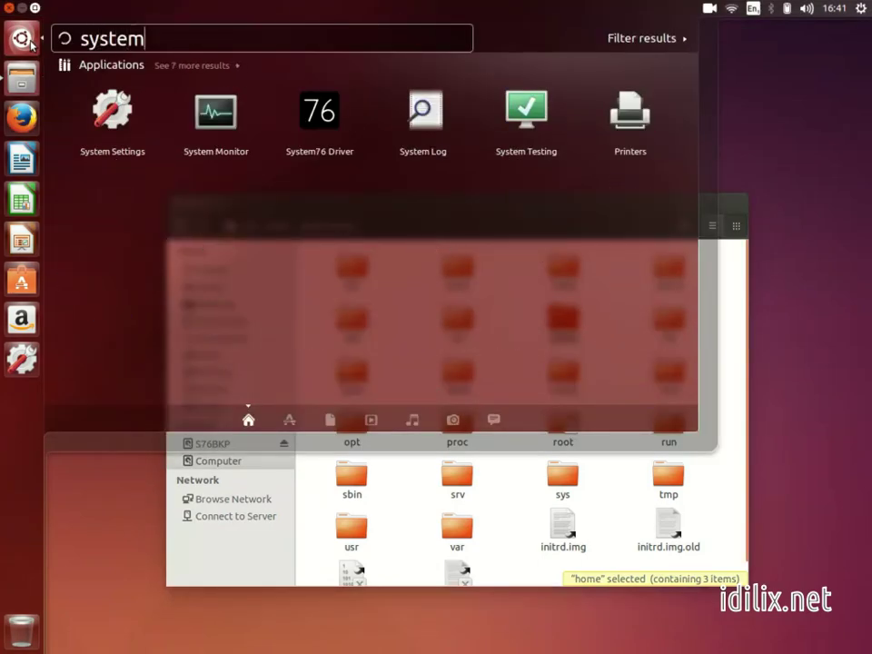
type(" monitor")
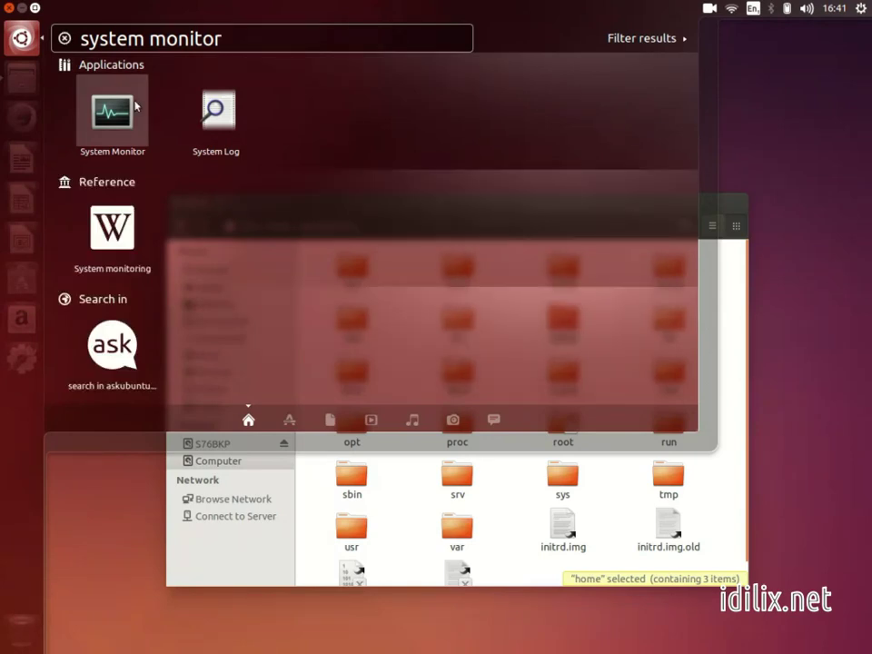
left_click(7, 8)
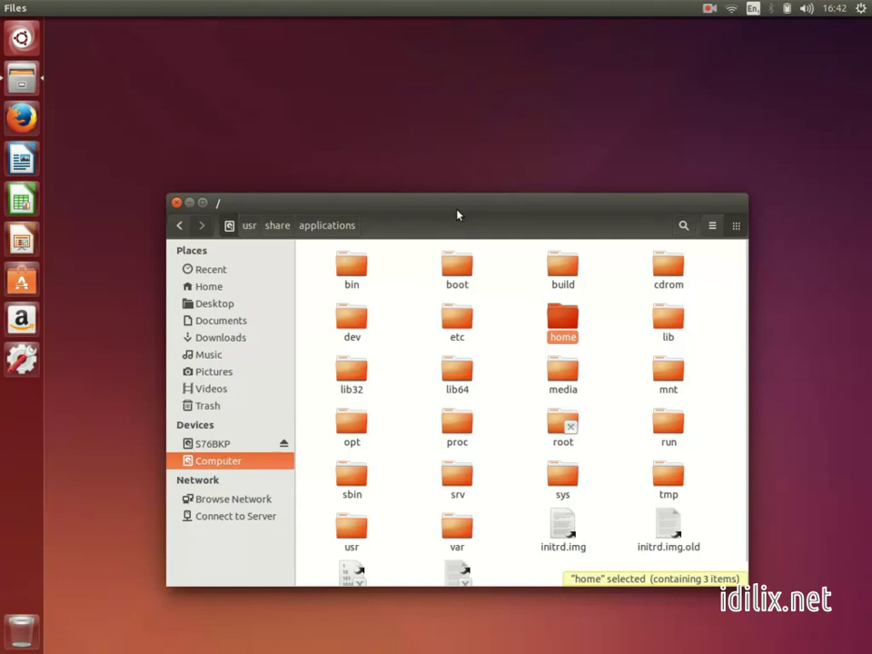
Run xkill from the Alt+F2 prompt and click the Files window to kill it
key("alt+F2")
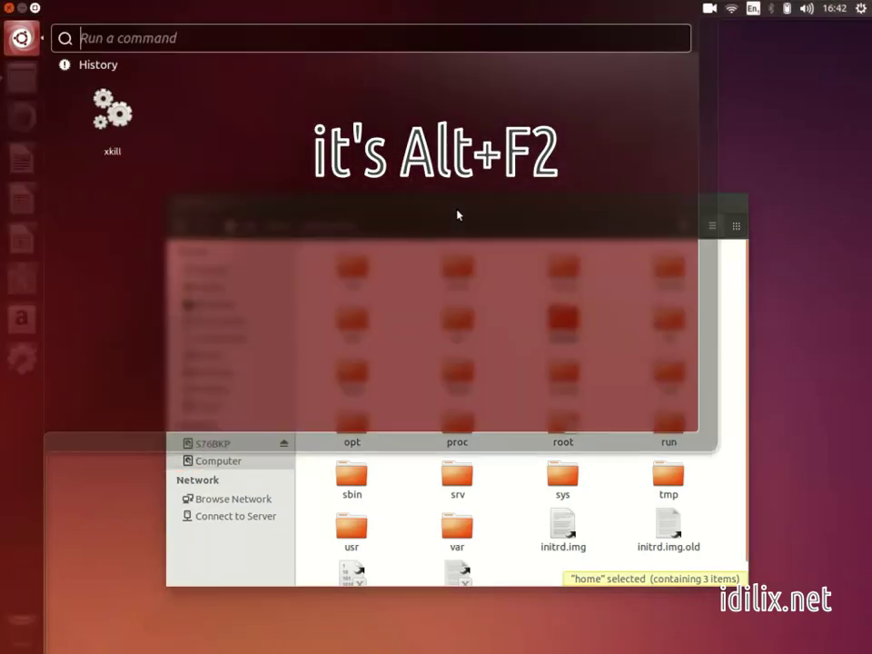
type("xkill")
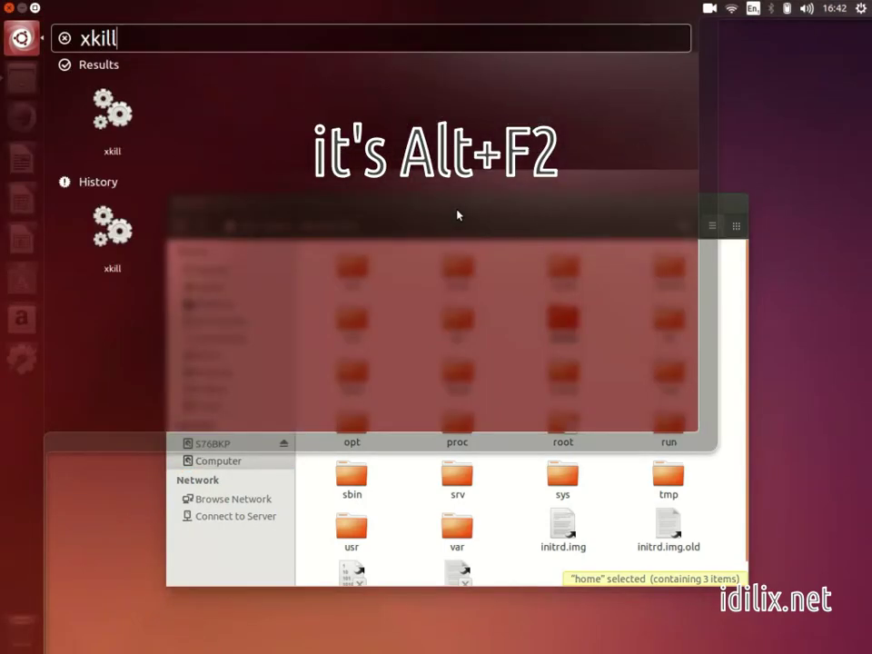
key("Return")
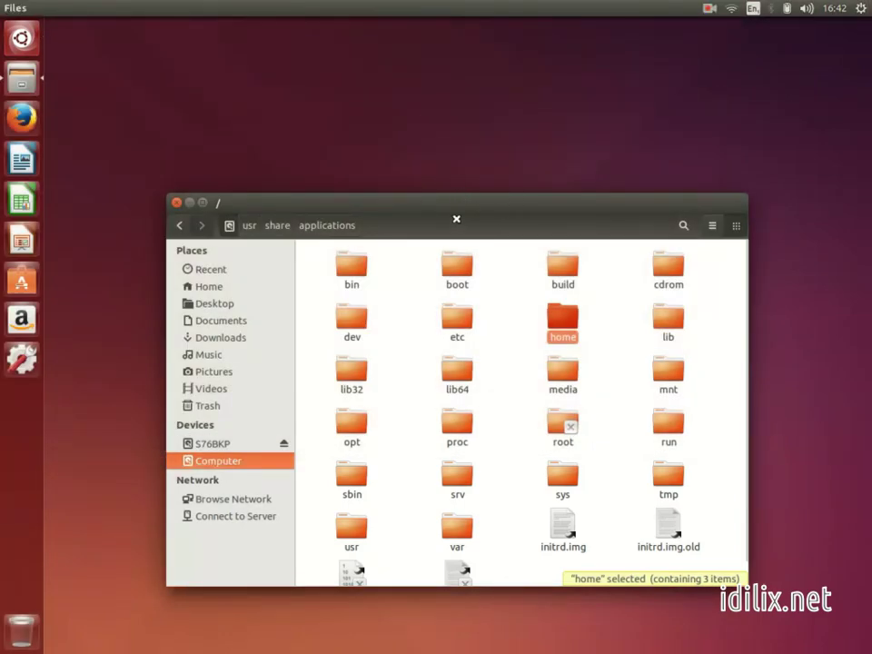
left_click(457, 219)
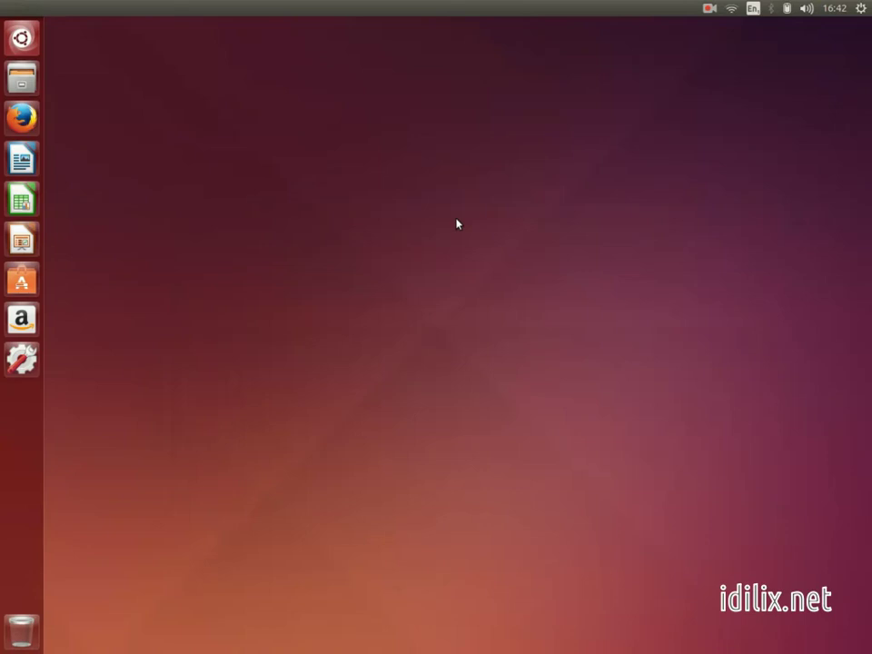